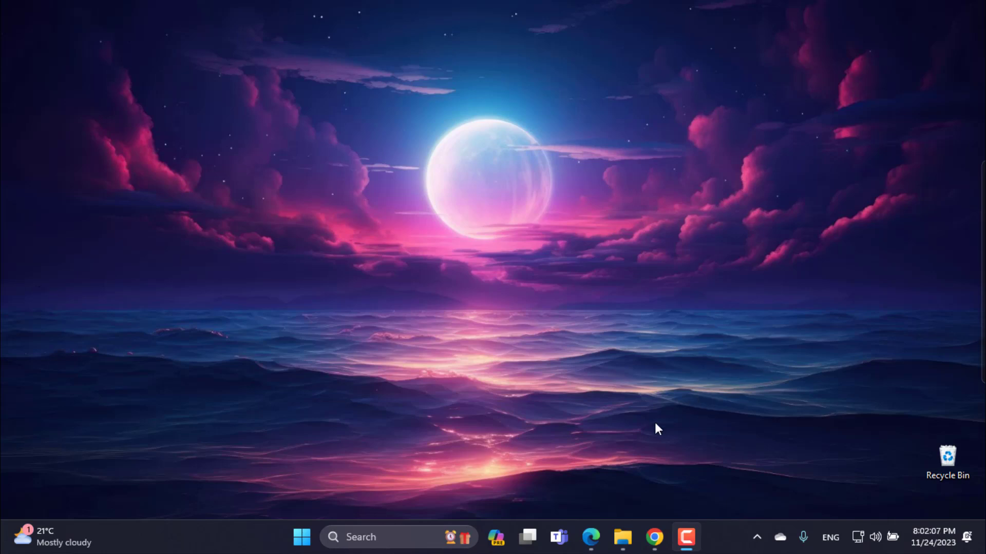
Run WinMemoryCleaner.exe from the Downloads folder as administrator and minimize the File Explorer window.
mouse_move(619, 520)
click(619, 500)
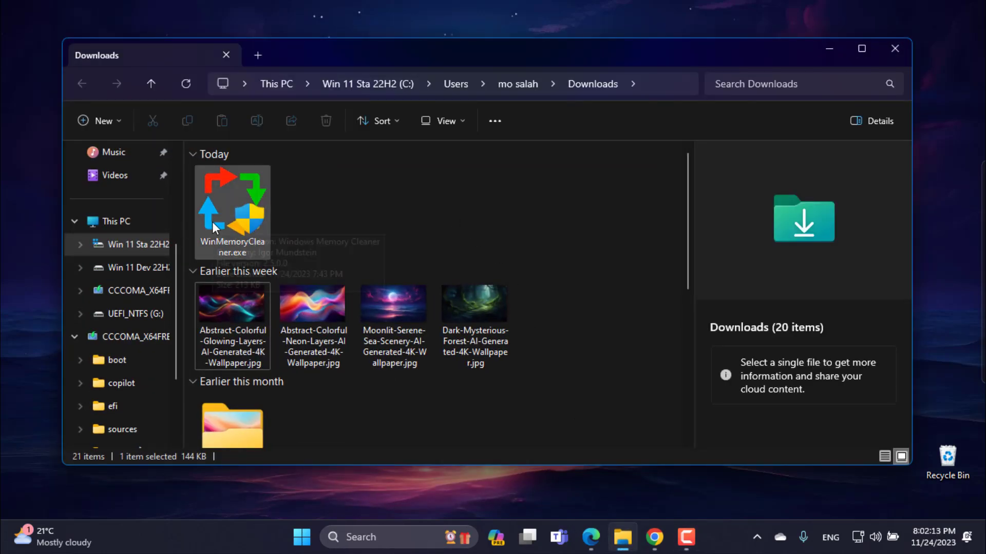
mouse_move(213, 228)
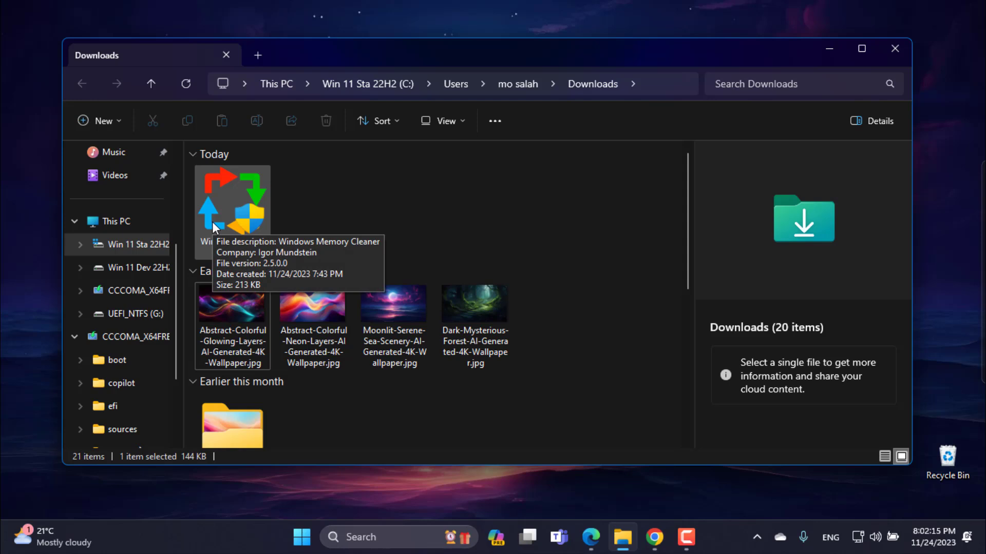
right_click(236, 193)
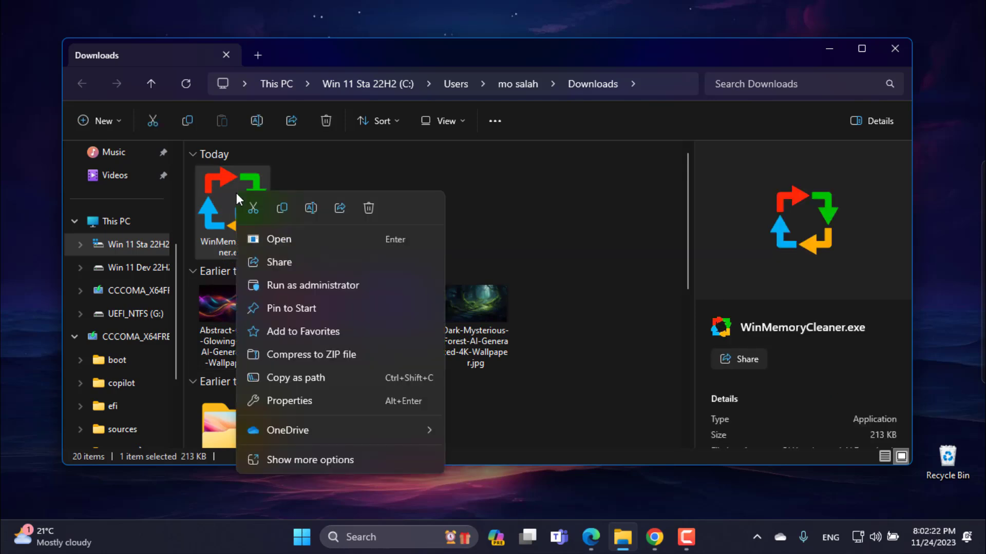
click(292, 285)
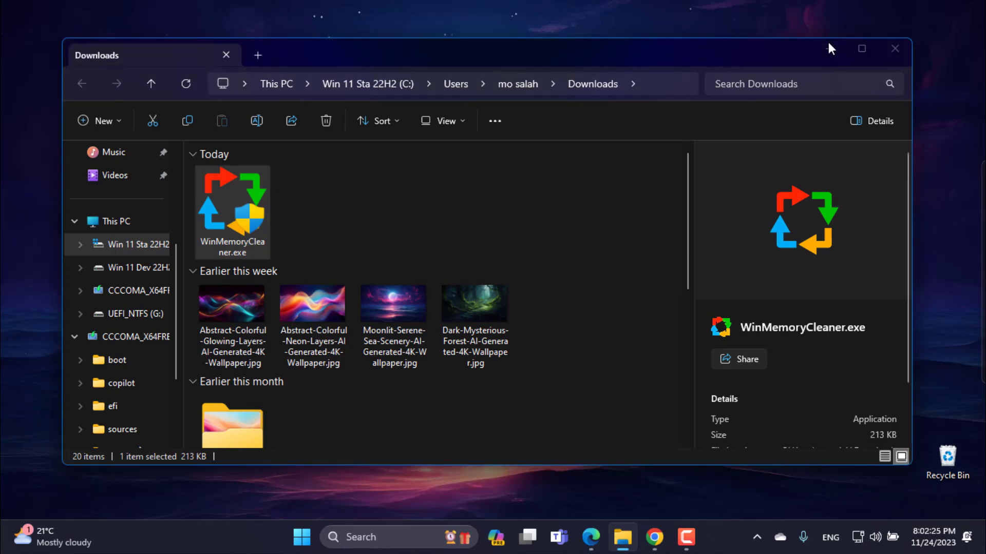
click(828, 48)
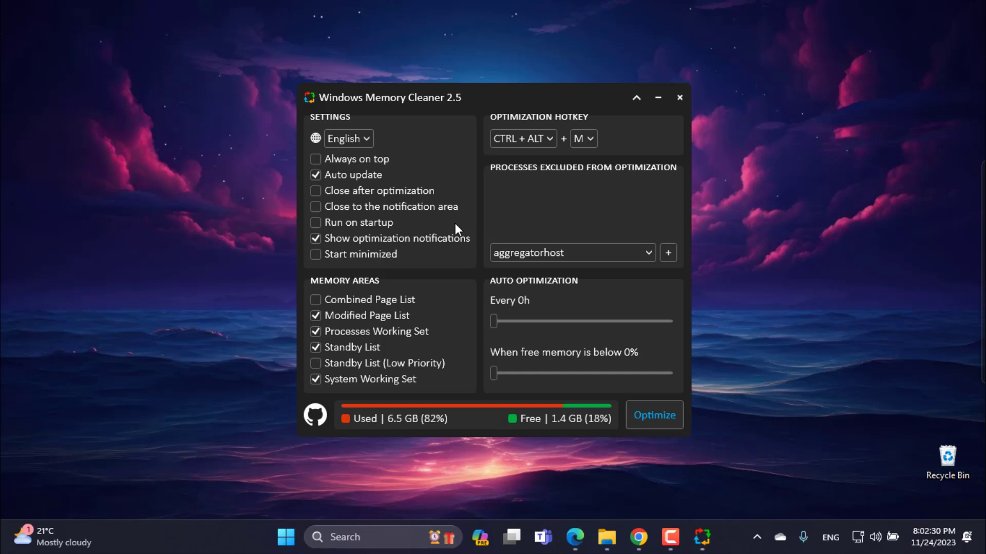
Set the memory cleaner's interface language to Arabic (العربية).
drag(515, 90, 510, 70)
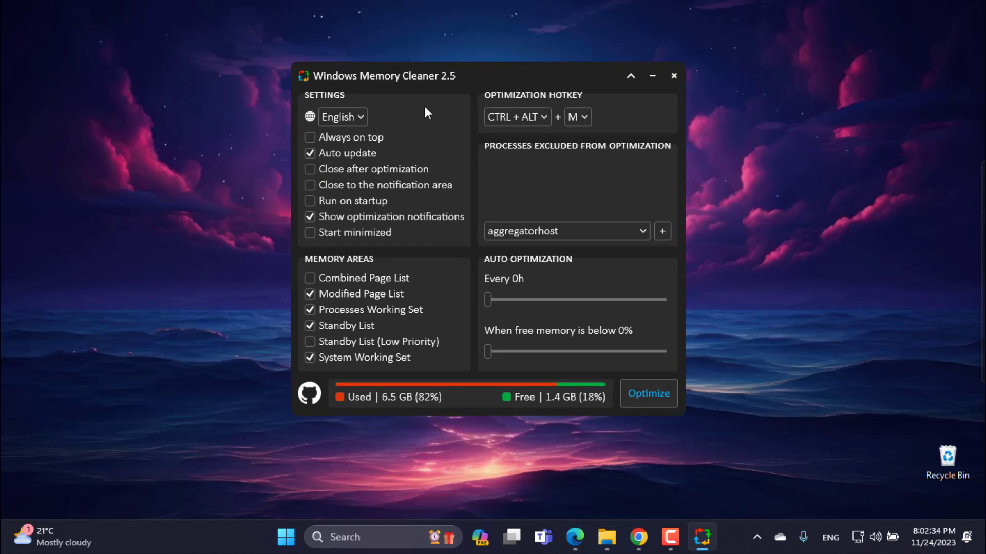
click(354, 124)
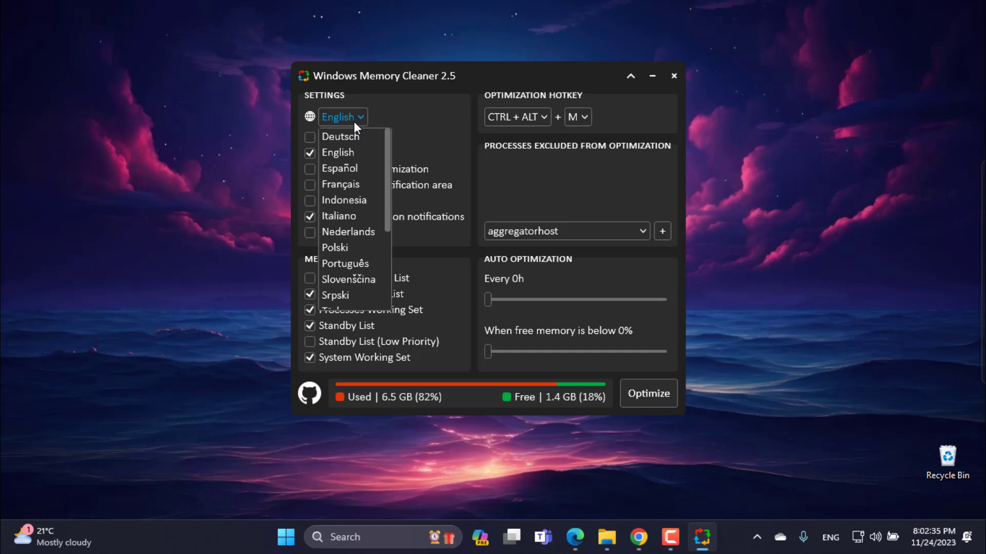
drag(386, 184, 383, 258)
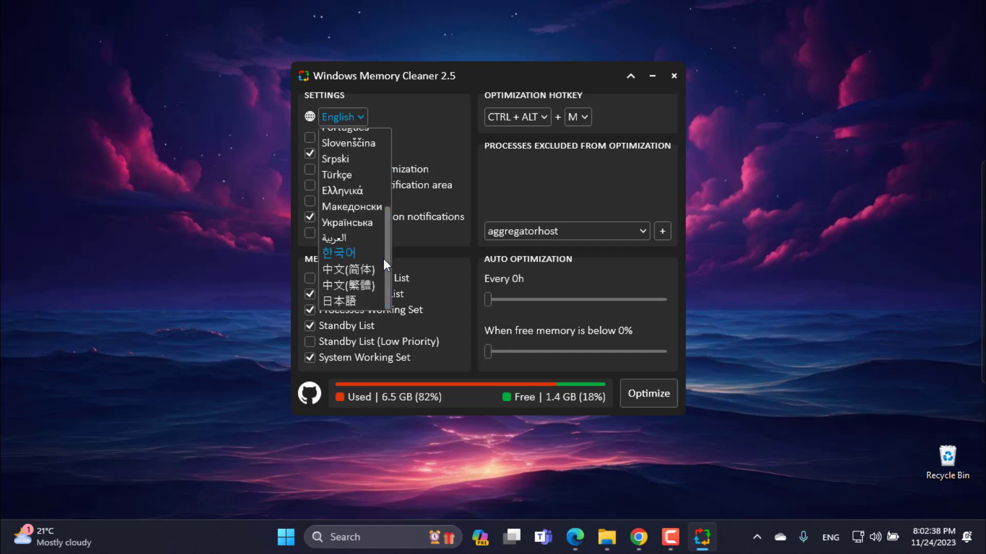
click(362, 239)
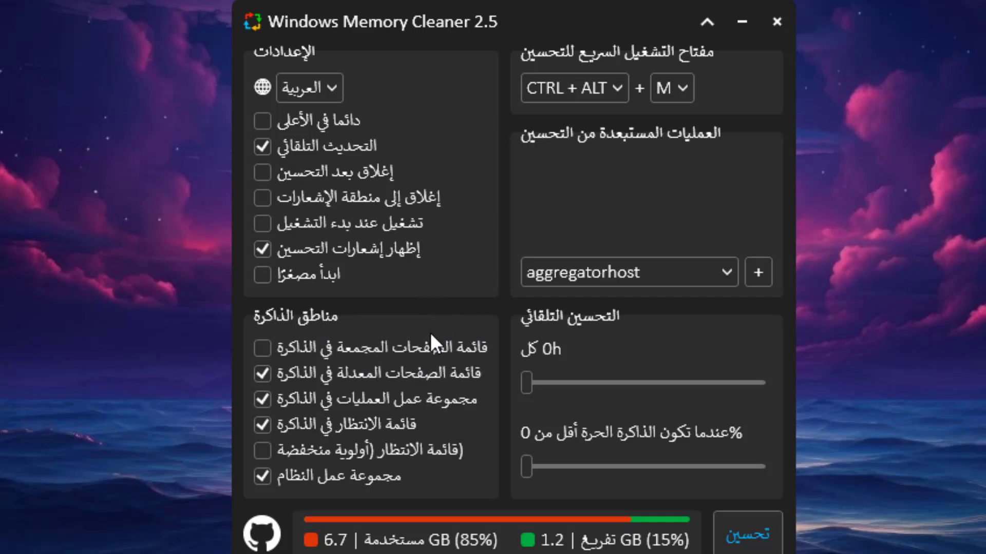
Open Task Manager and display the Memory performance graph.
key(super+x)
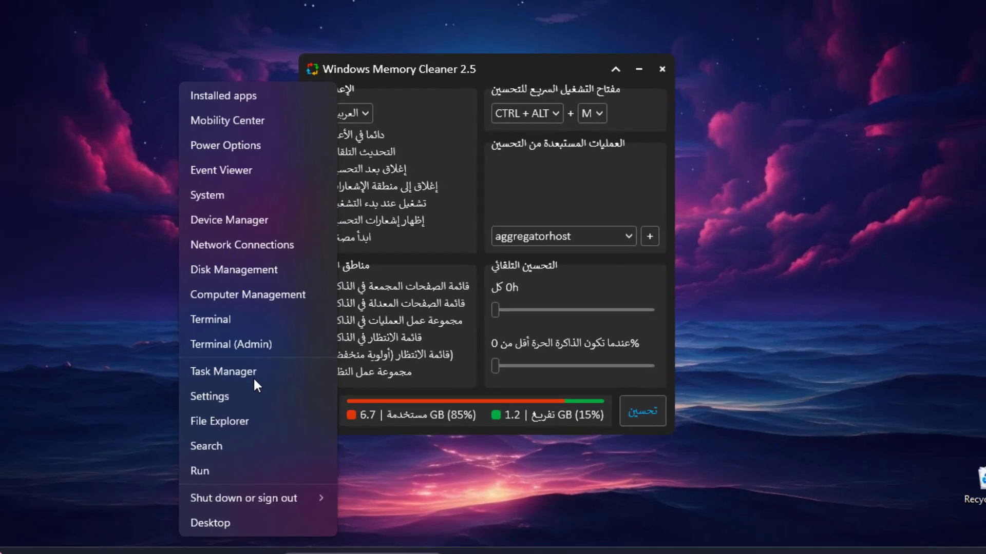
click(255, 379)
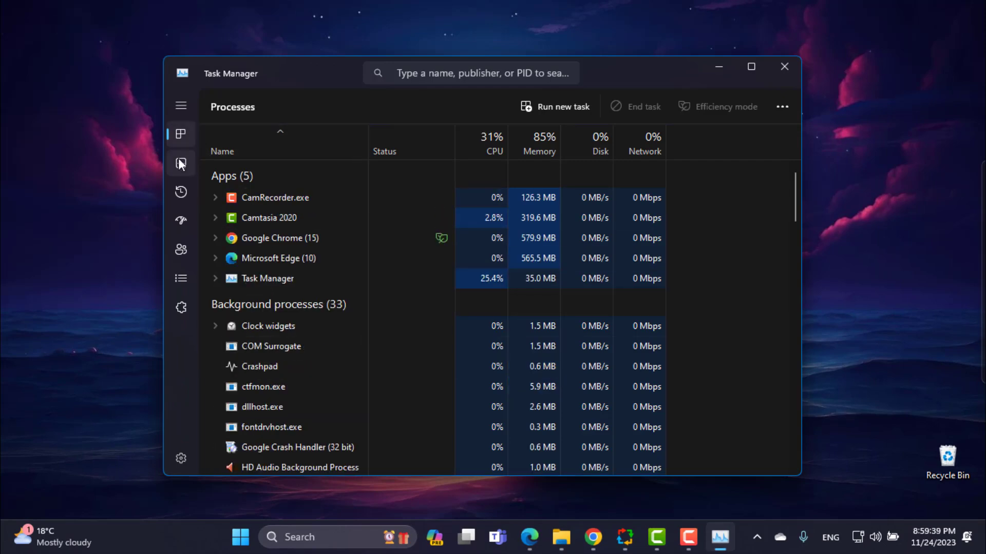
click(180, 162)
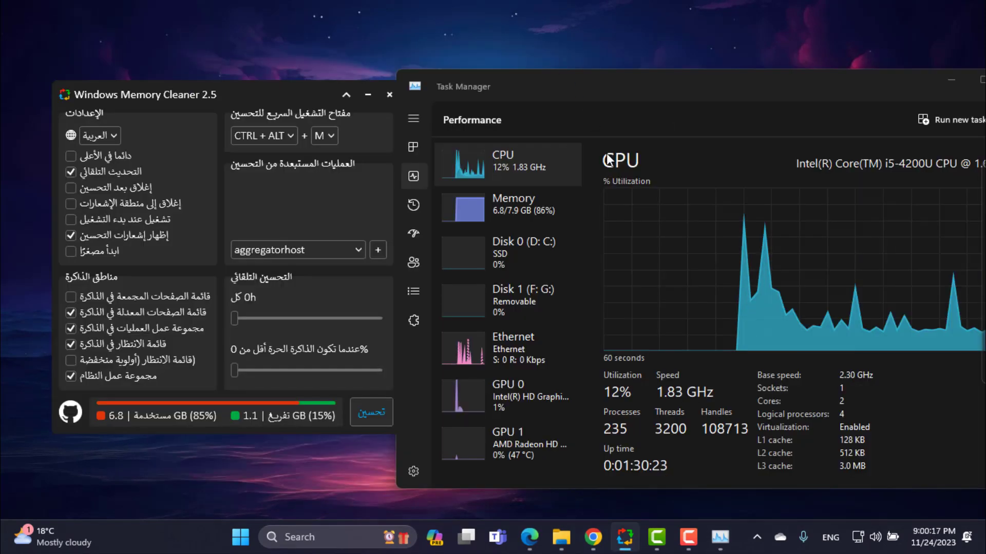
click(526, 211)
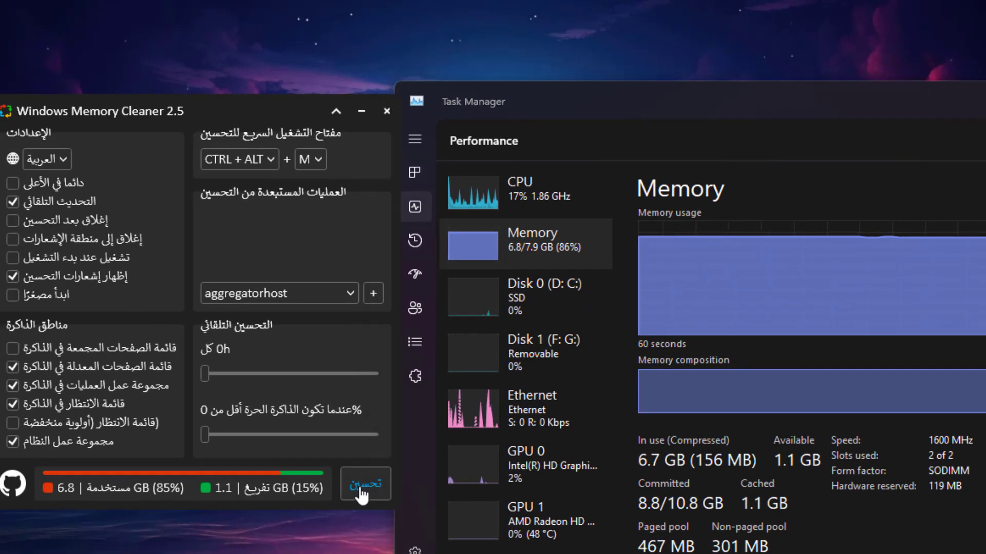
Optimize the memory with the cleaner's selected memory areas and close Task Manager.
click(361, 490)
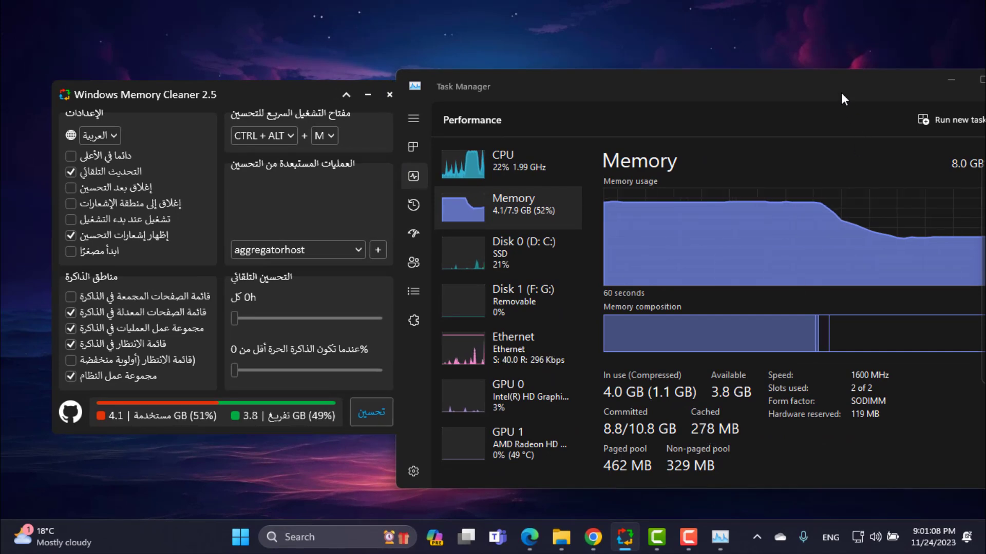
drag(841, 92, 684, 101)
key(alt+F4)
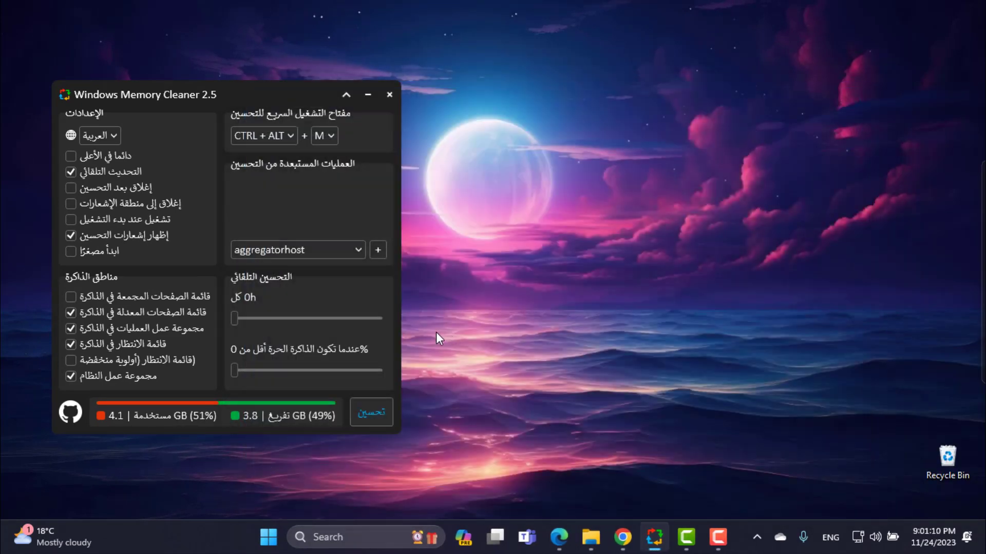
Set automatic optimization to trigger when free memory is below 3%, and run a manual optimization before closing the cleaner.
drag(236, 91, 471, 91)
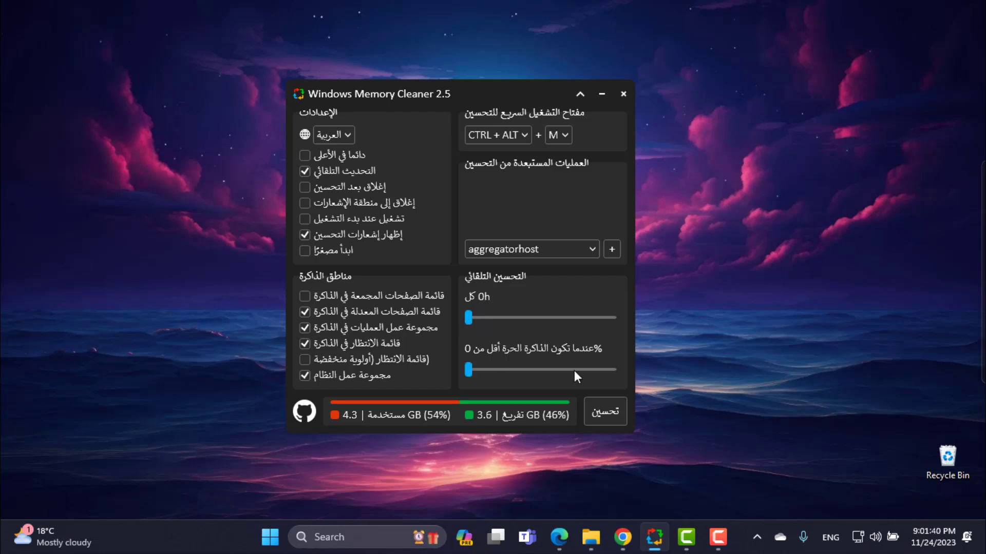
click(468, 371)
drag(470, 320, 471, 320)
click(470, 367)
click(608, 417)
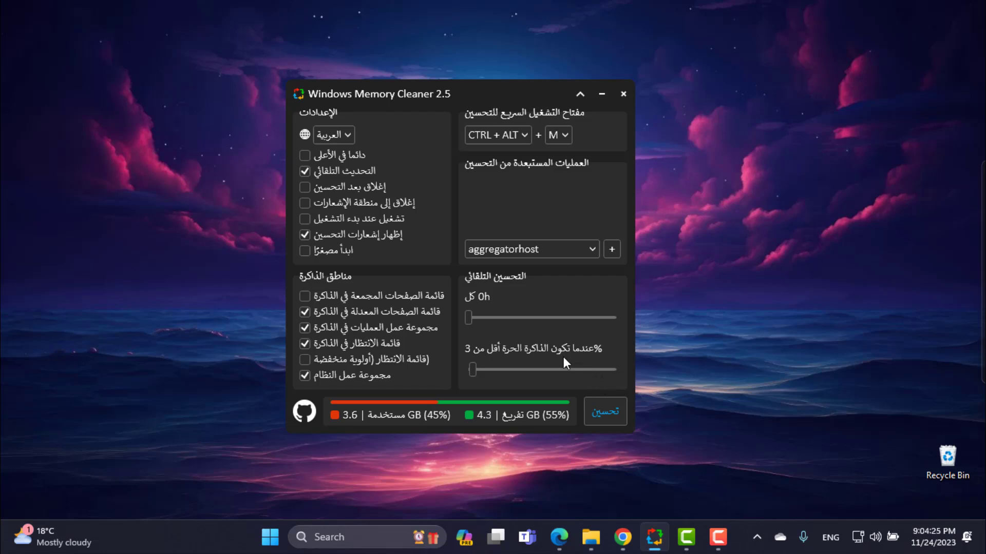
click(622, 96)
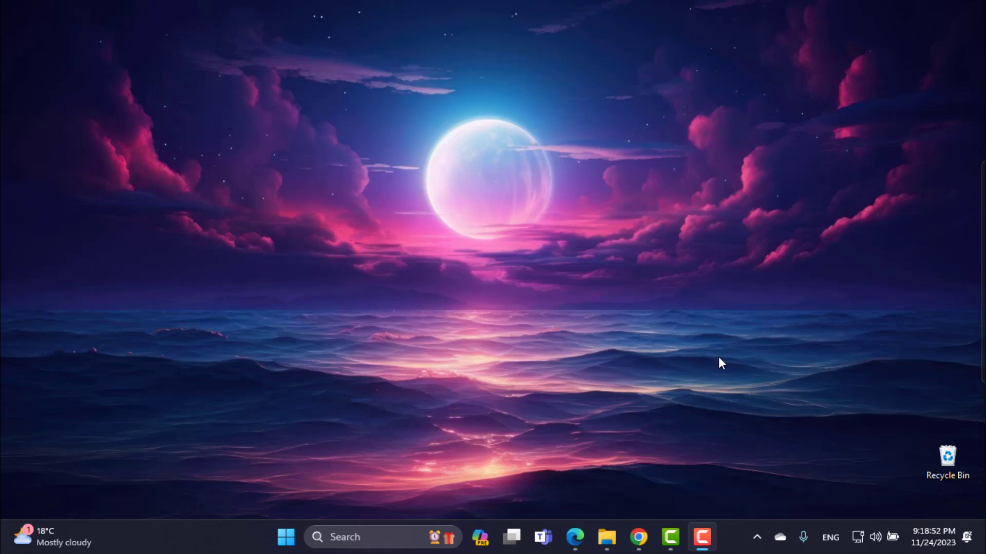
Relaunch WinMemoryCleaner.exe from the Downloads folder as administrator and minimize the folder window.
click(757, 537)
click(757, 537)
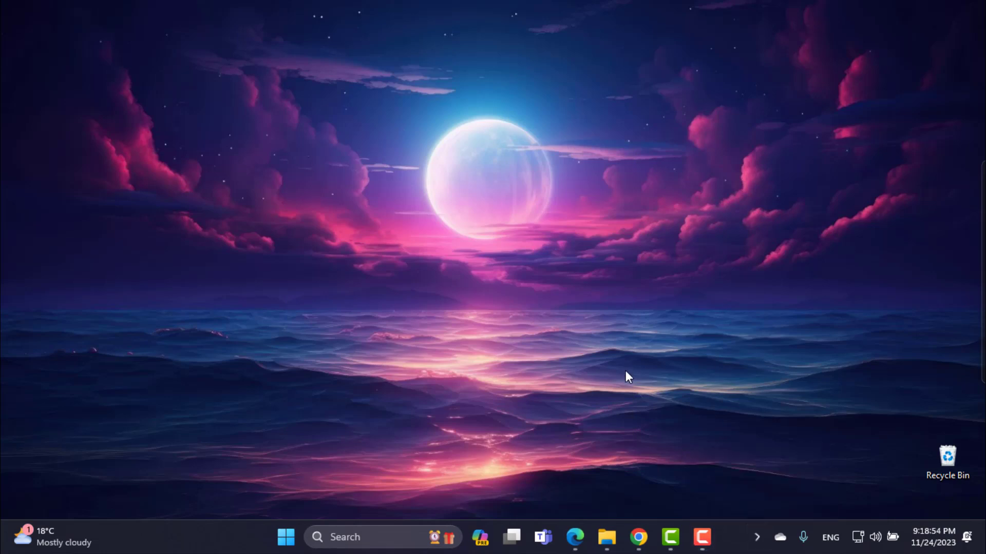
click(606, 537)
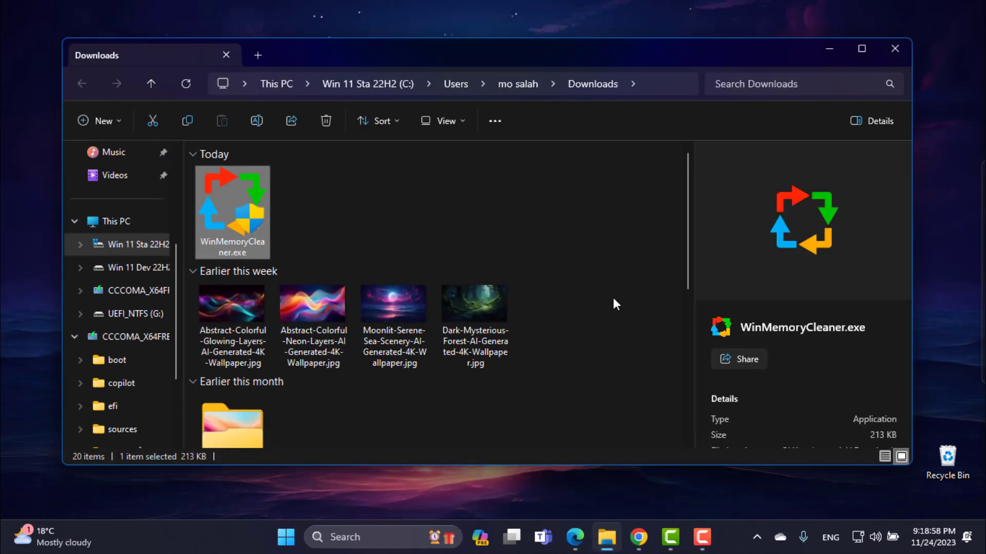
mouse_move(246, 219)
right_click(237, 230)
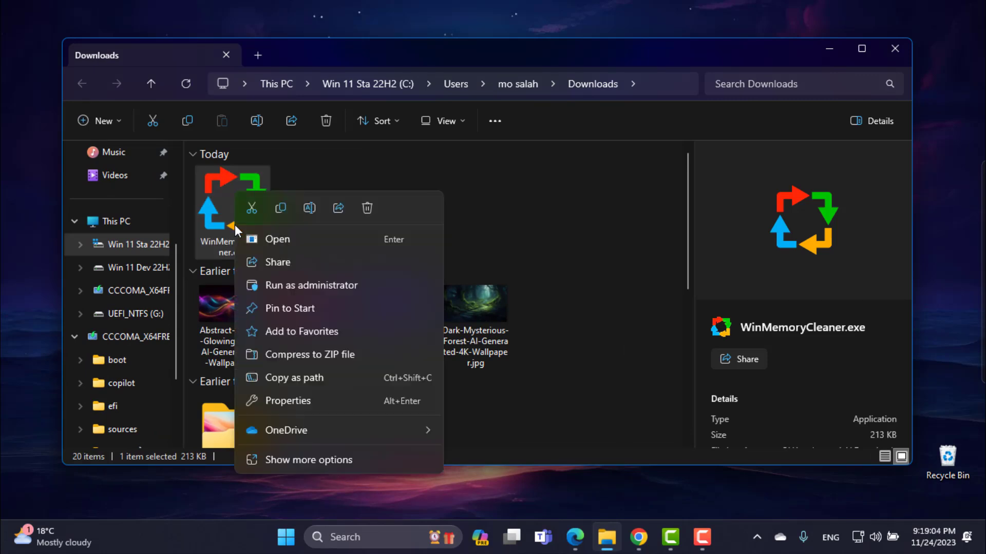
click(298, 277)
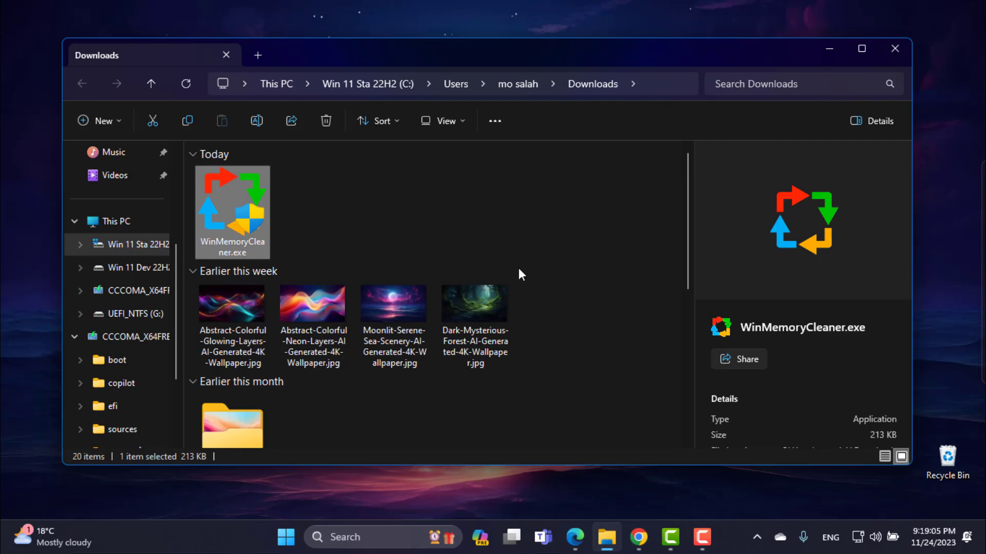
click(829, 50)
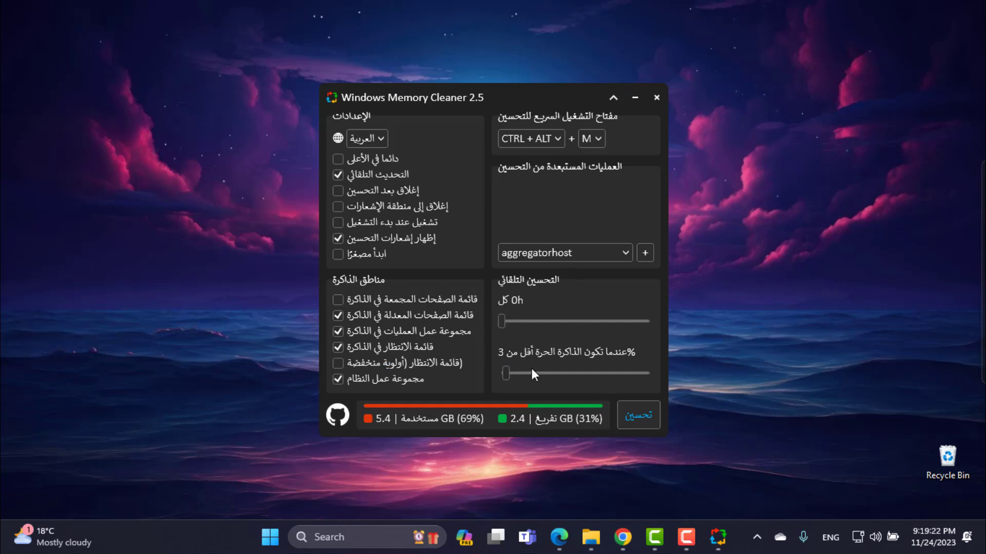
Optimize the memory again and collapse the cleaner to its compact view, leaving its window minimized.
click(634, 418)
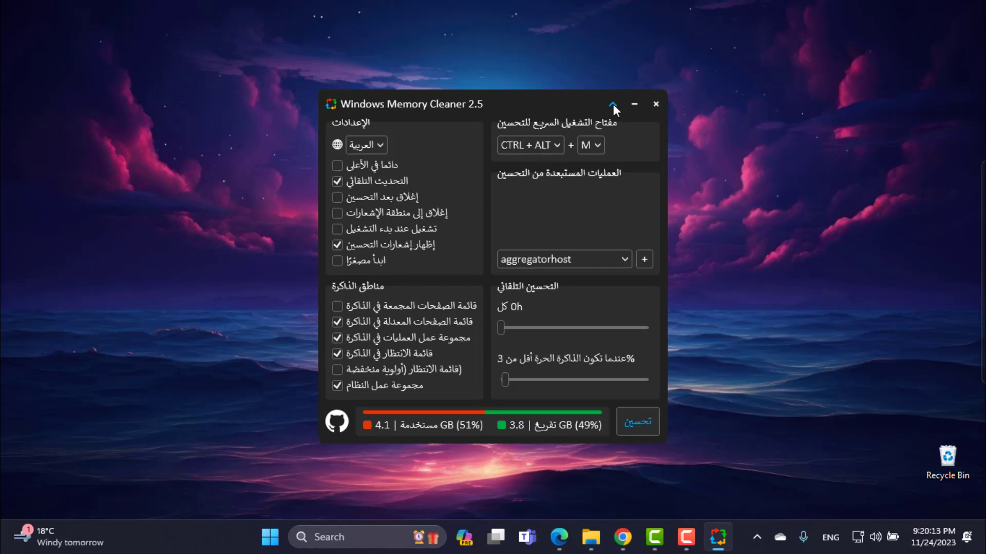
click(613, 104)
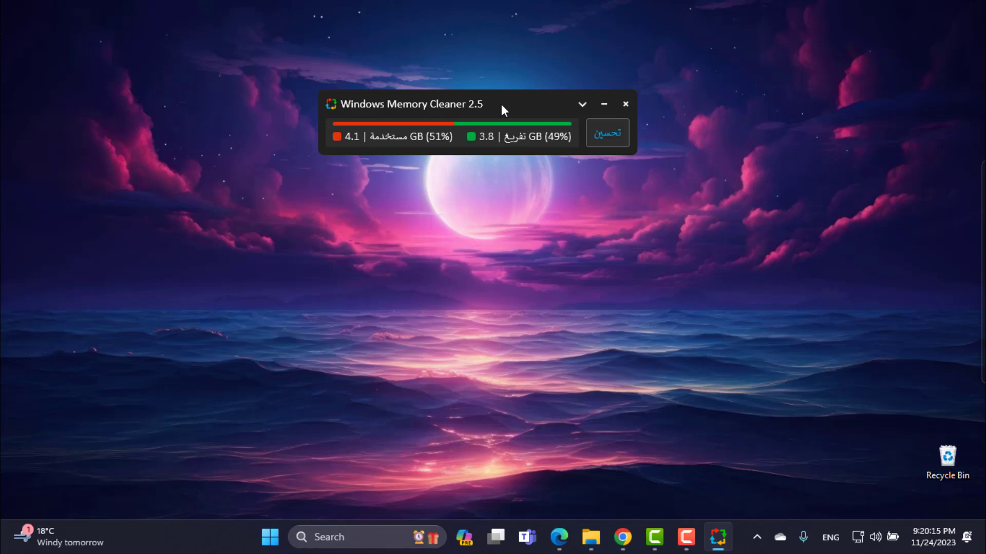
drag(501, 103, 556, 103)
click(656, 102)
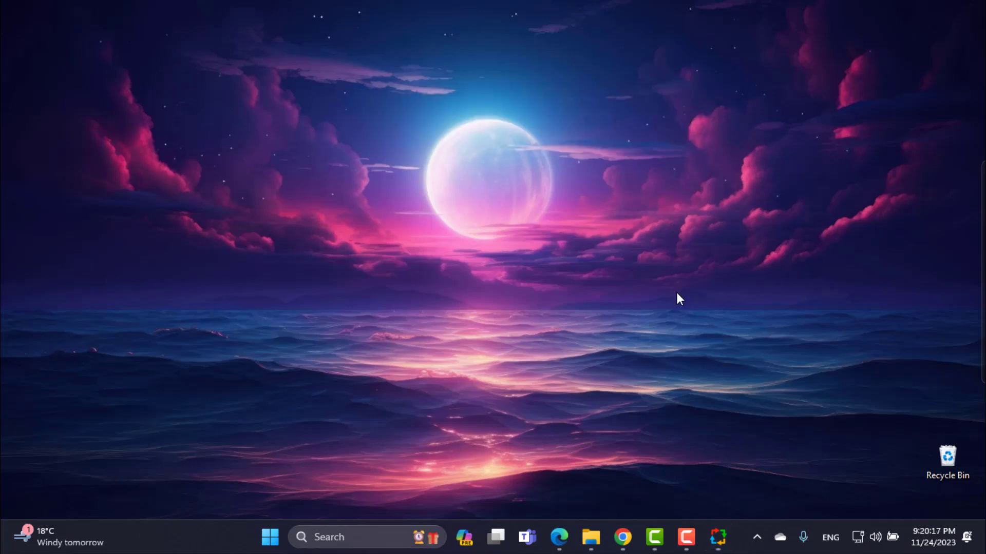
Restore and minimize the compact memory cleaner window several times, leaving it minimized.
click(722, 537)
click(721, 537)
click(721, 537)
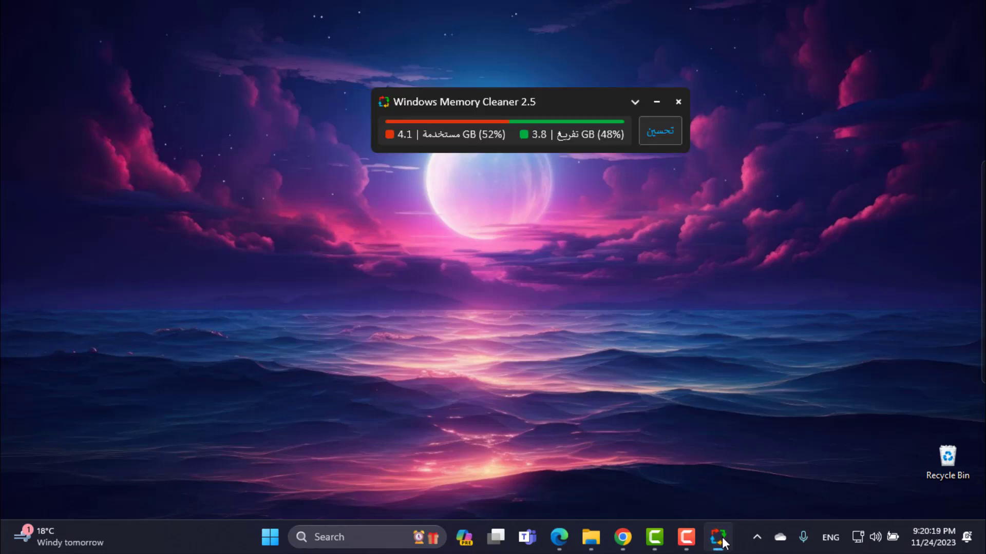
click(722, 537)
click(722, 537)
click(722, 537)
click(722, 537)
click(656, 102)
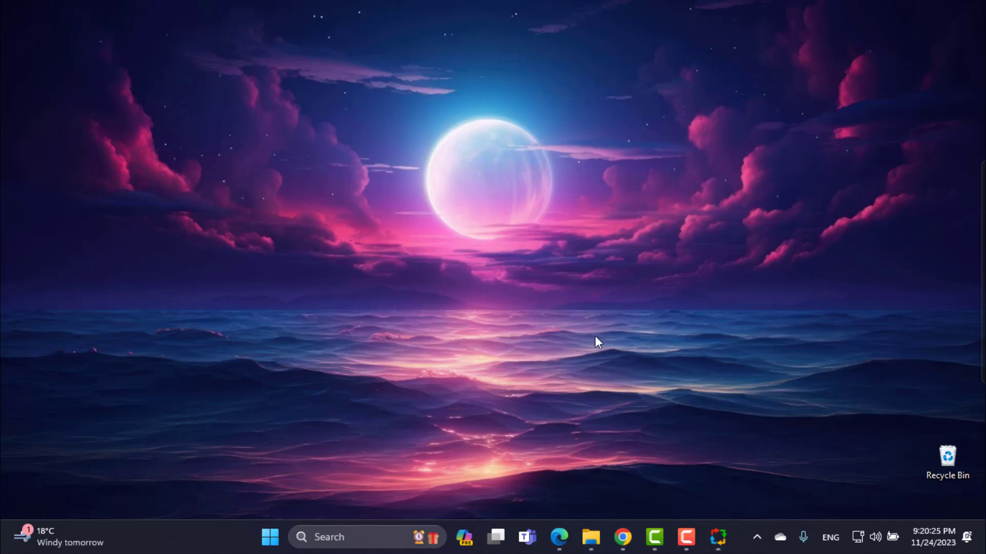